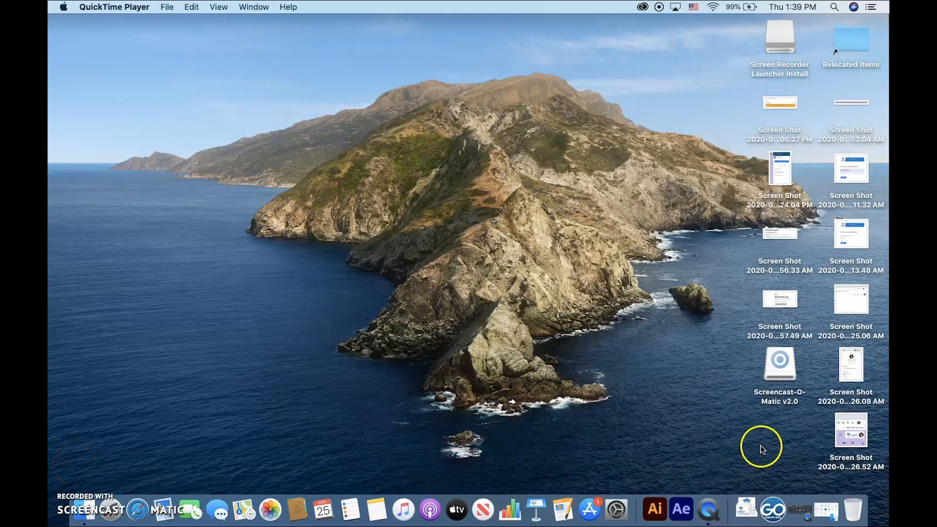
# Step: Launch the district ClassLink sign-in page from the Dock and enlarge the Chrome window
pyautogui.click(773, 509)
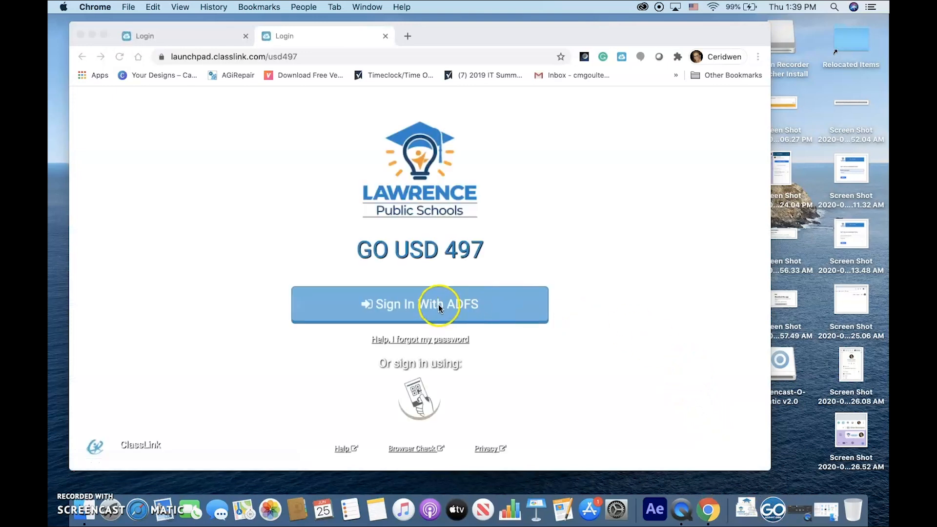
pyautogui.click(104, 36)
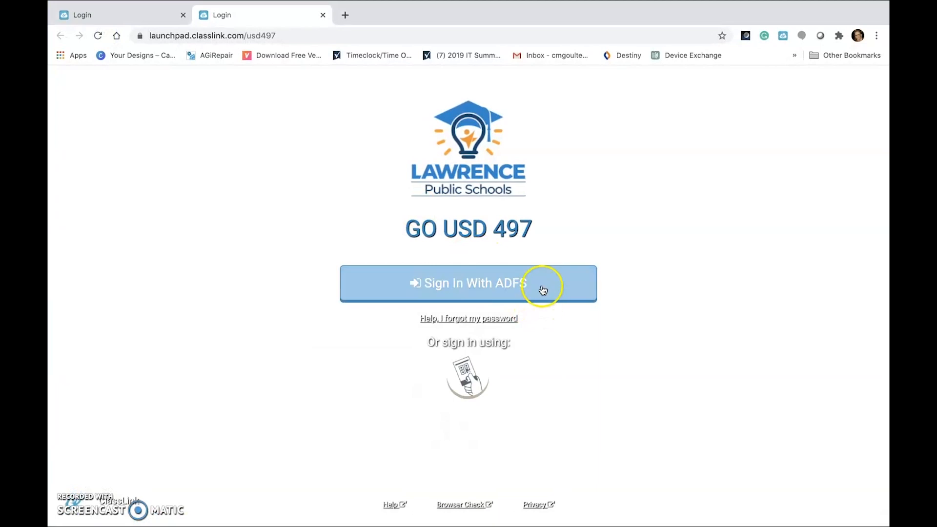
# Step: Sign in with ADFS to reach the GO USD 497 My Apps dashboard and enter Edit Mode
pyautogui.click(543, 286)
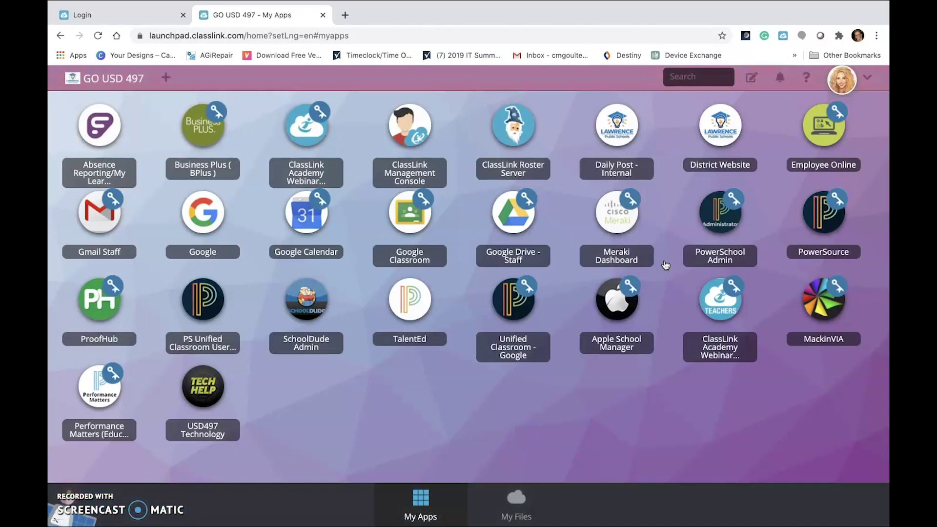
pyautogui.click(409, 213)
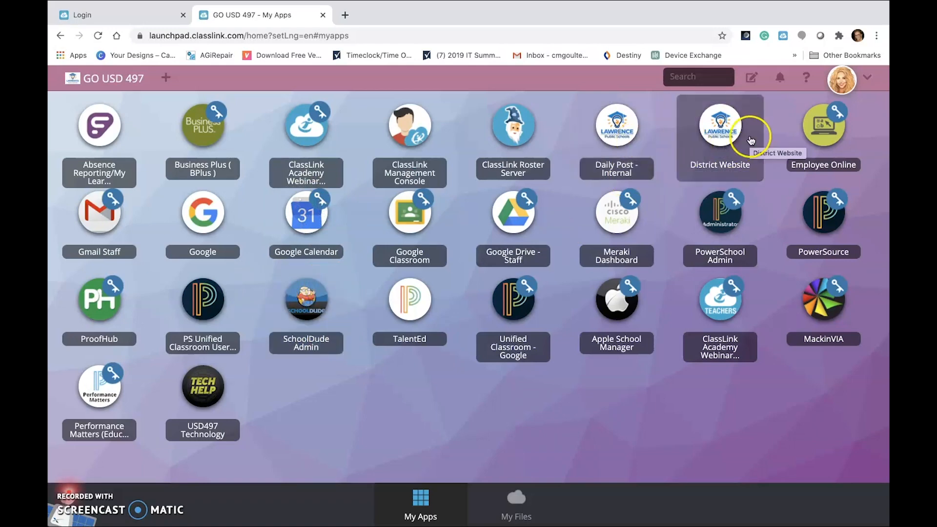
pyautogui.click(752, 77)
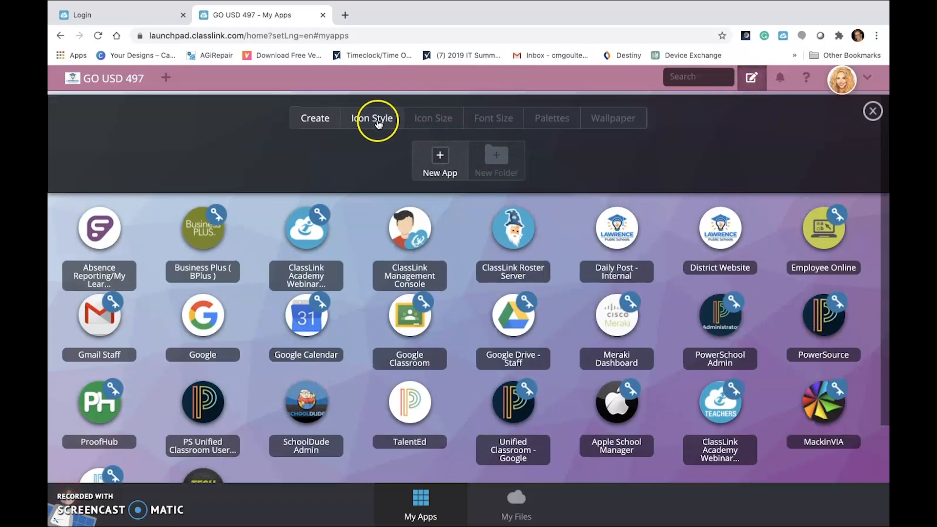
# Step: Preview Icon Style, Font Size and Wallpaper options, cancel a New Folder, and reach the App Library
pyautogui.click(372, 118)
pyautogui.click(494, 118)
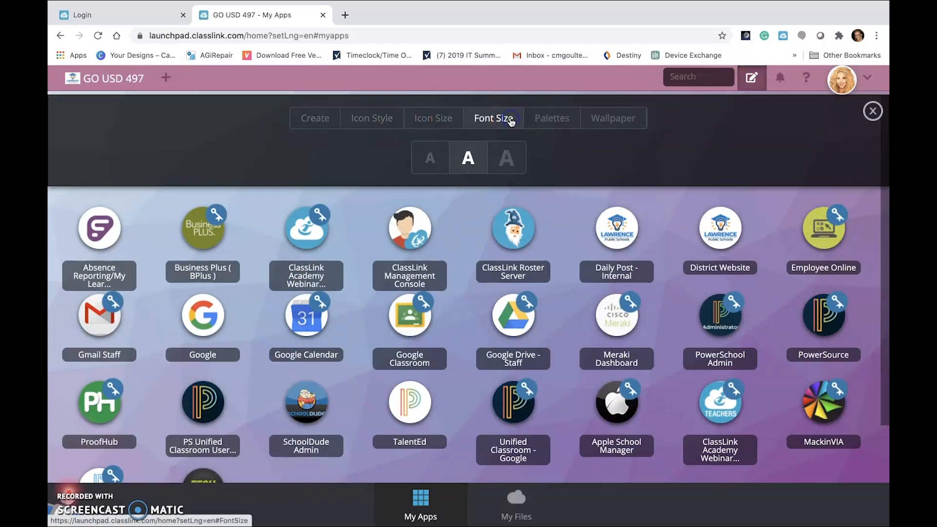
pyautogui.click(614, 119)
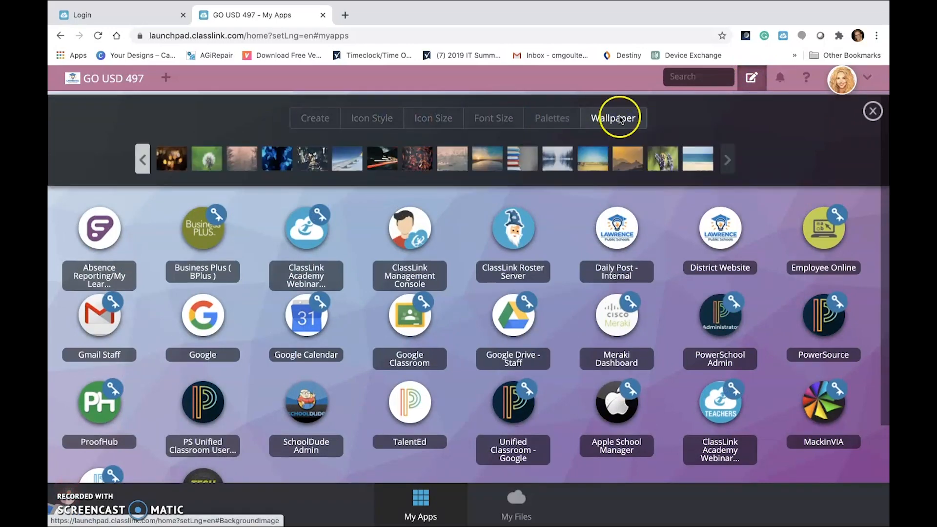
pyautogui.click(315, 118)
pyautogui.click(498, 158)
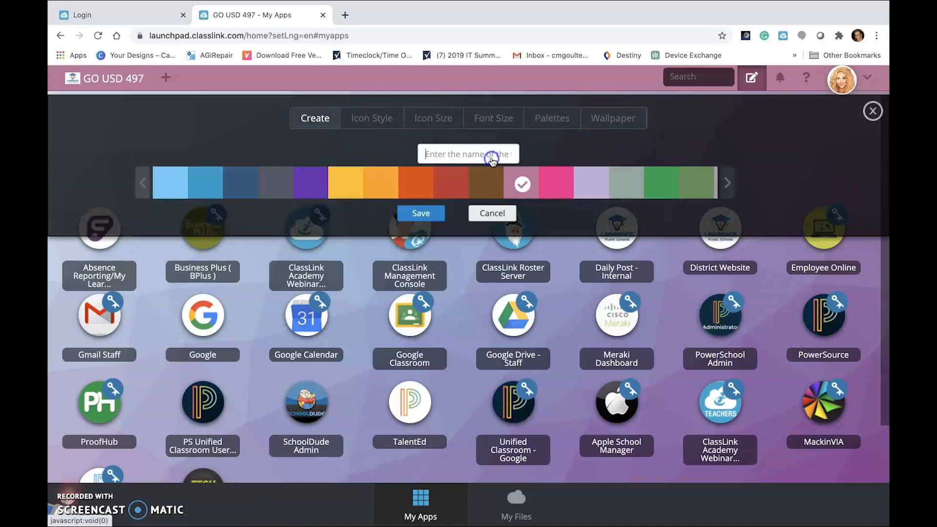
pyautogui.click(328, 133)
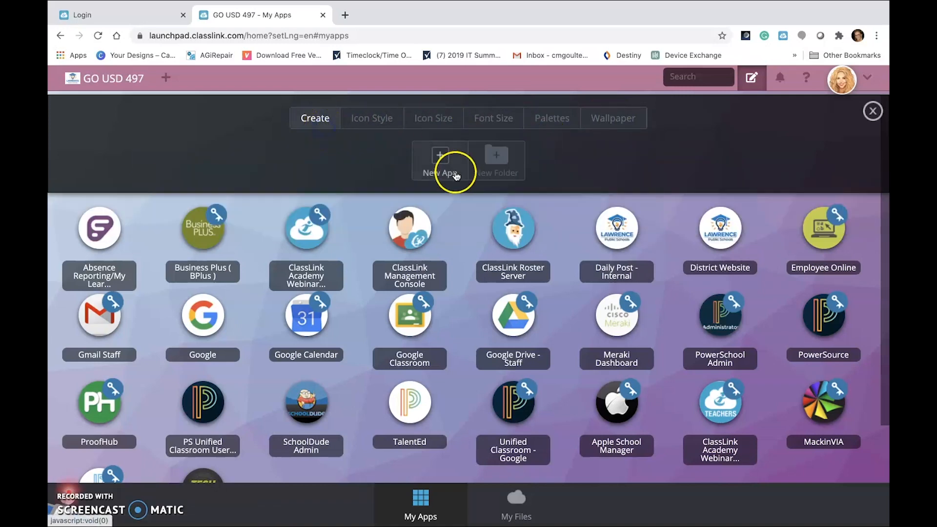
pyautogui.click(440, 164)
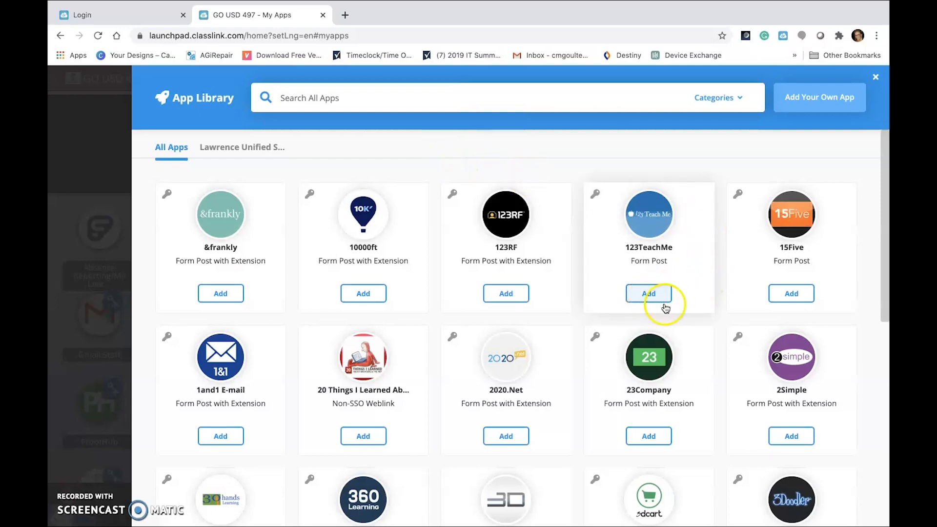
pyautogui.scroll(-3, 673, 314)
pyautogui.scroll(-3, 681, 326)
pyautogui.scroll(-2, 687, 330)
pyautogui.scroll(-2, 686, 330)
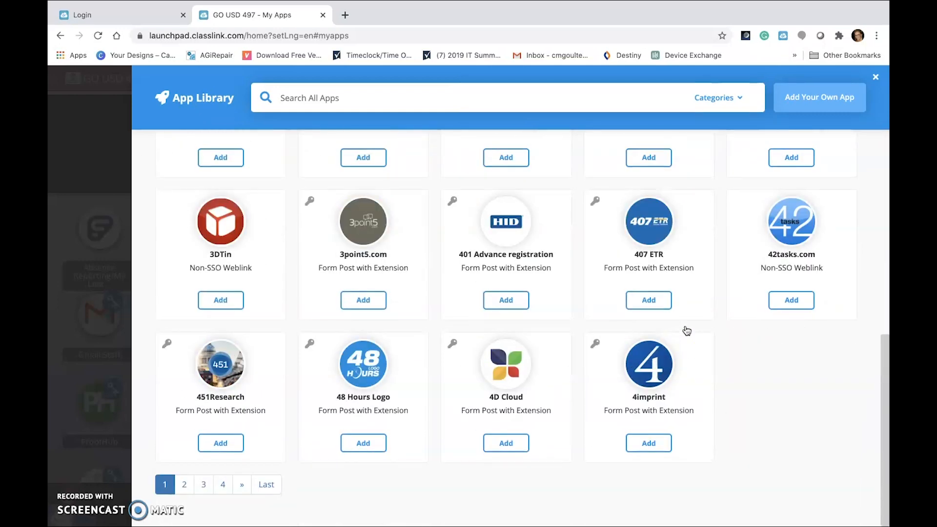
pyautogui.click(242, 484)
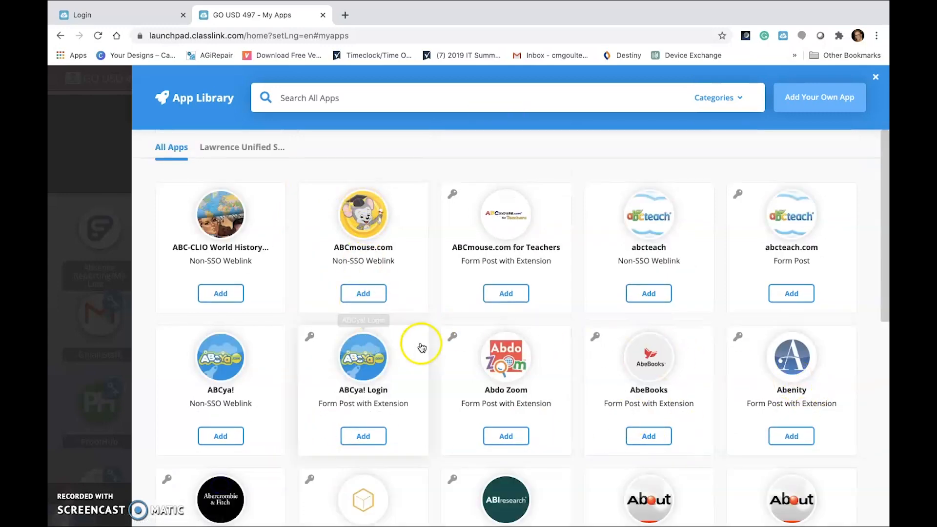
pyautogui.scroll(-3, 513, 307)
pyautogui.scroll(-2, 660, 330)
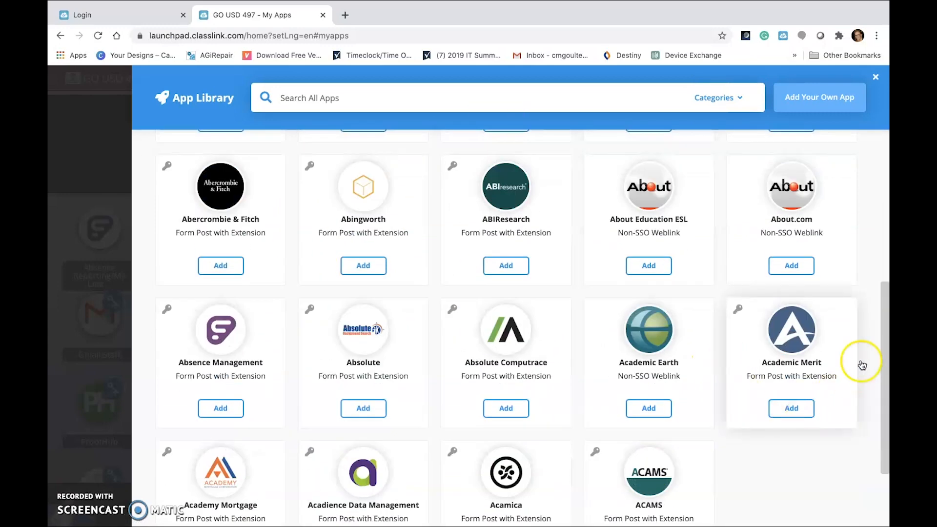
# Step: Leave Edit Mode and reach the Security section of My Profile via the avatar menu
pyautogui.click(876, 78)
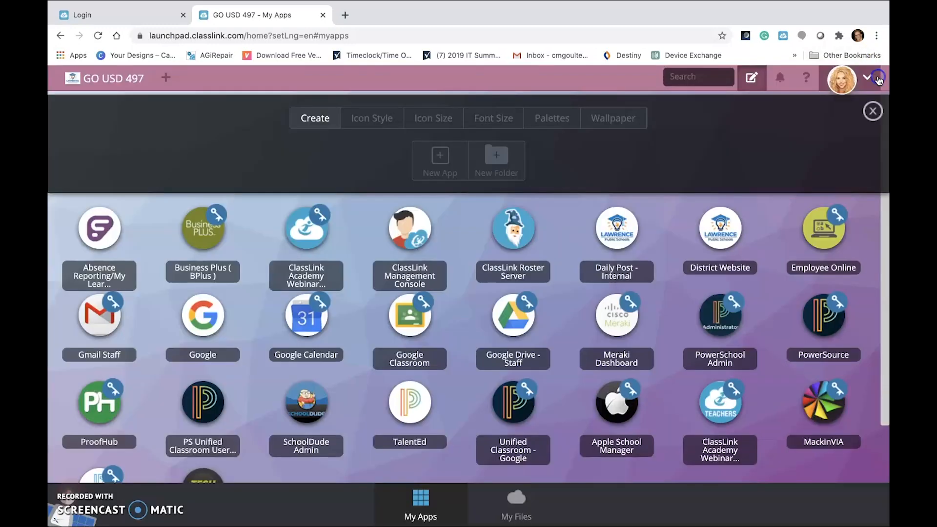
pyautogui.click(873, 111)
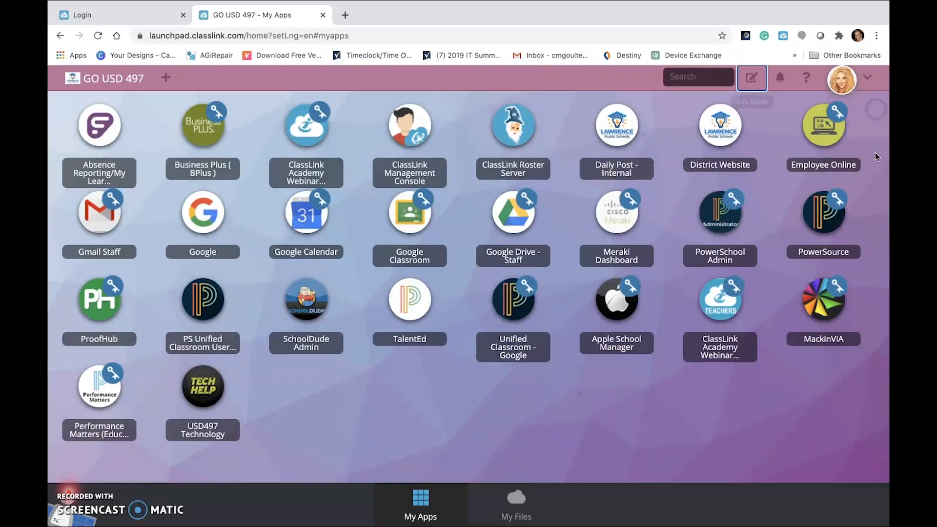
pyautogui.click(873, 78)
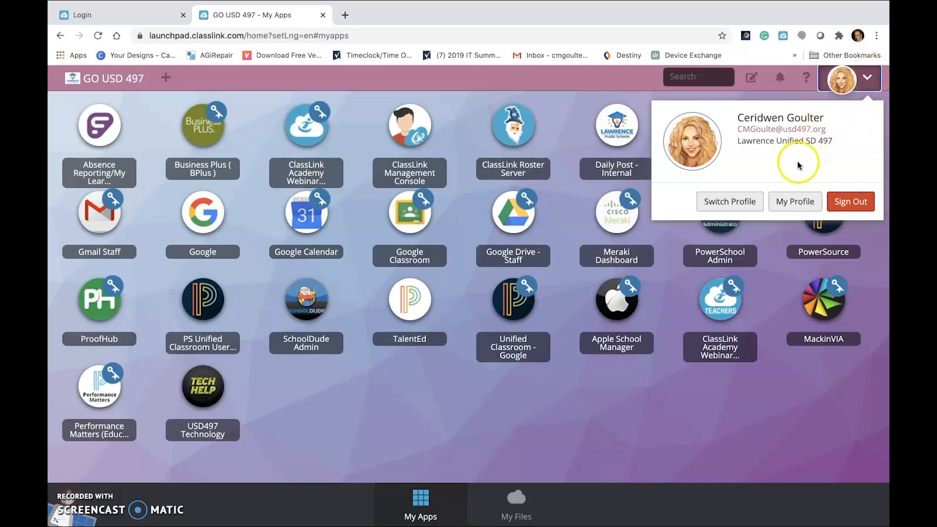
pyautogui.click(794, 207)
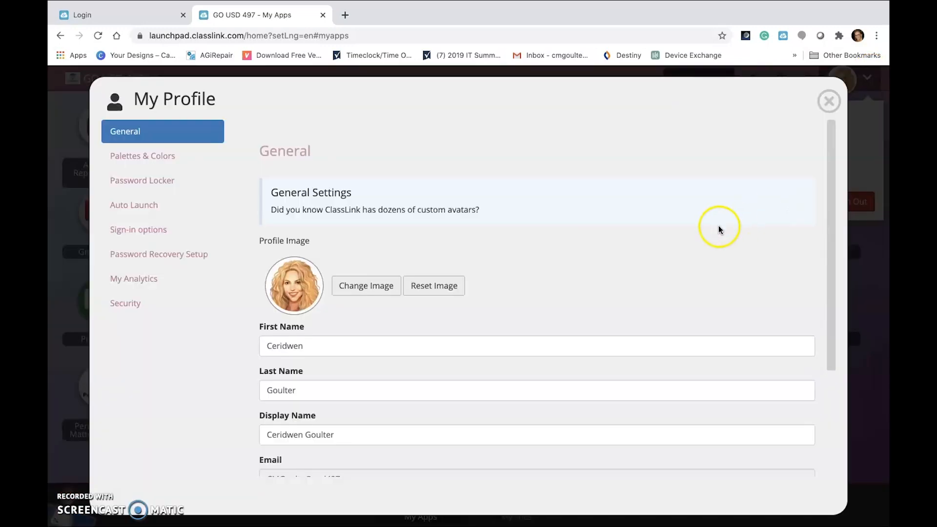
pyautogui.click(119, 308)
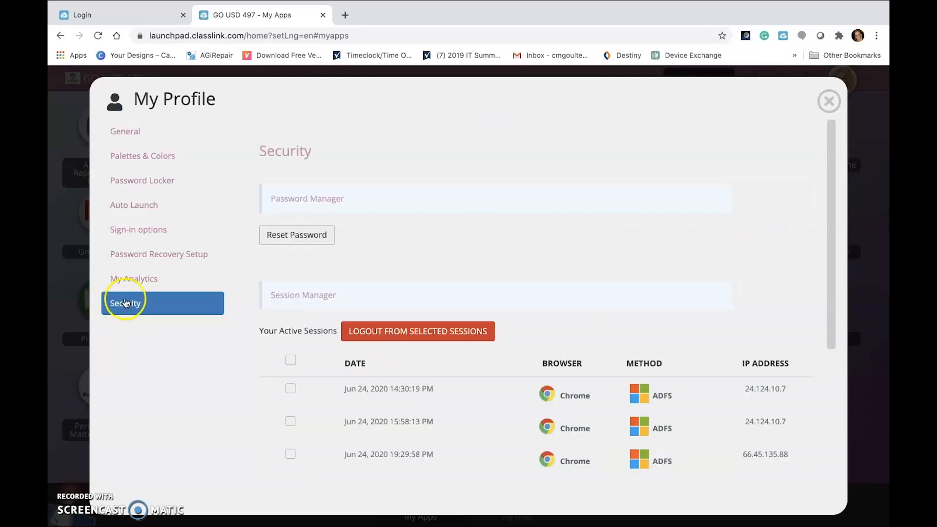
pyautogui.click(297, 235)
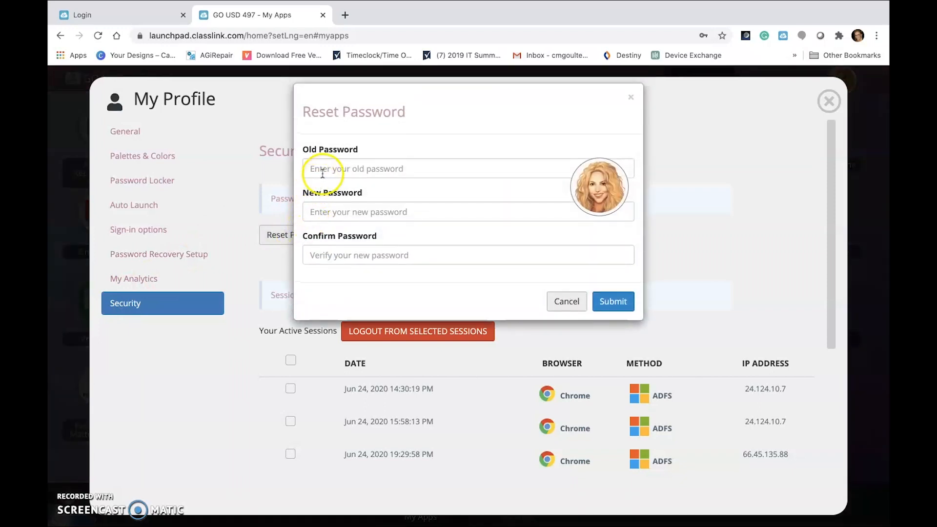
pyautogui.click(322, 171)
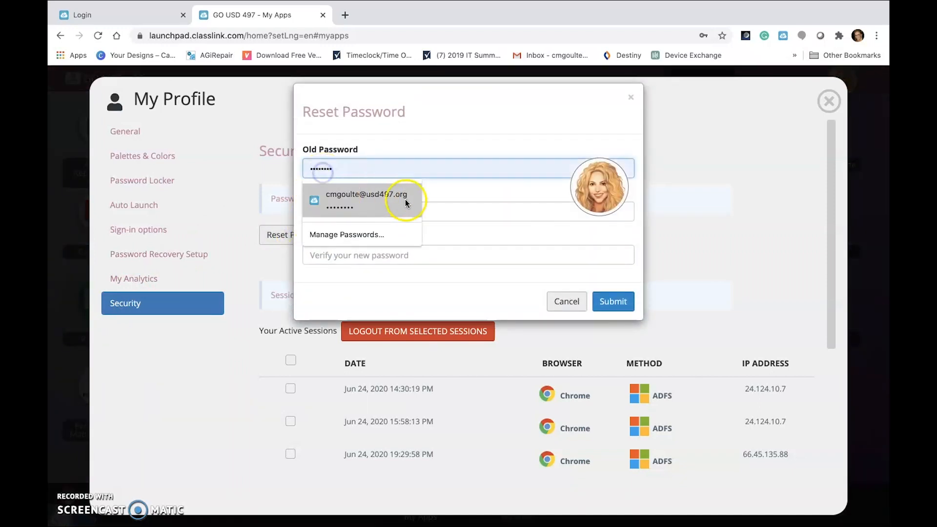
pyautogui.click(476, 212)
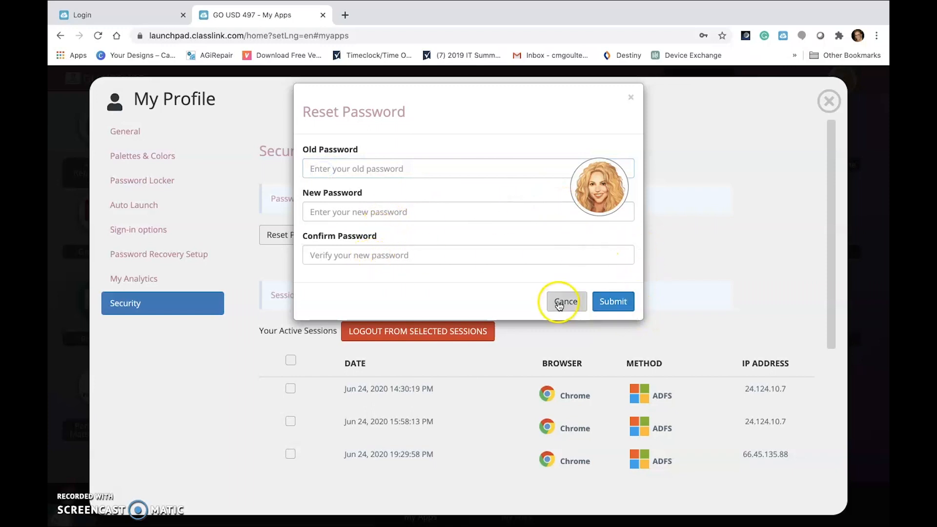
pyautogui.click(631, 98)
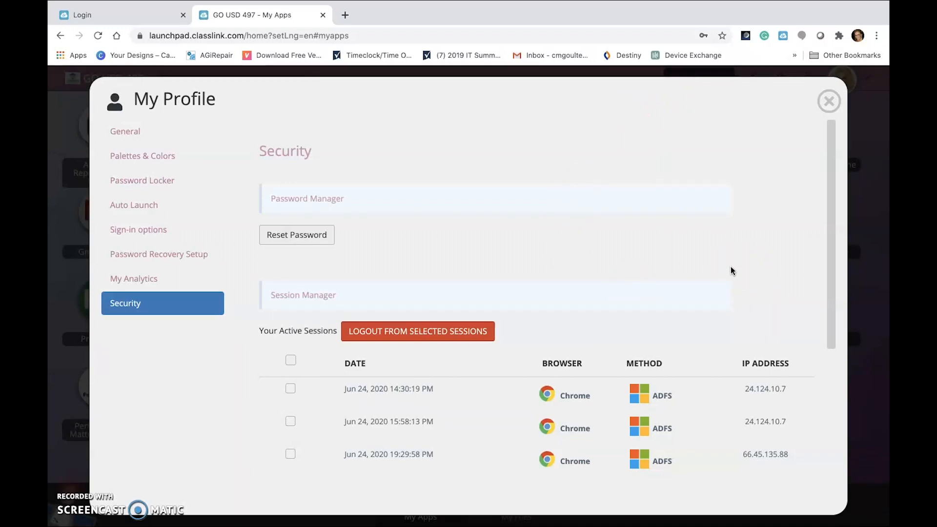
pyautogui.click(165, 255)
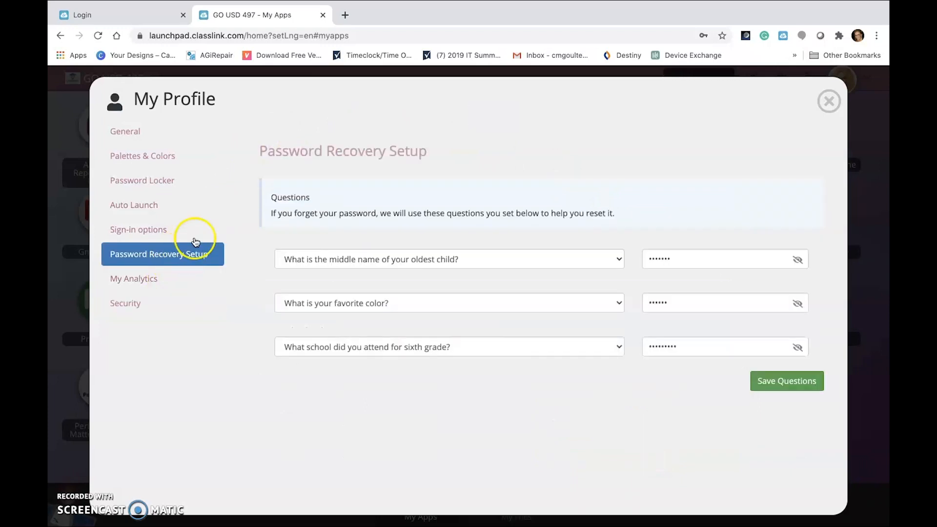
# Step: Review the first recovery question's choices without changing it, then return to General settings
pyautogui.click(488, 260)
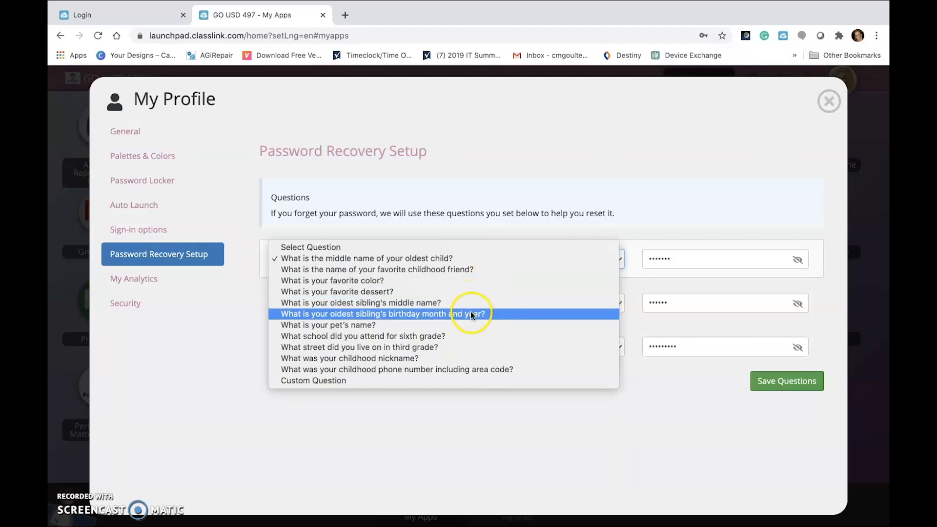
pyautogui.click(450, 398)
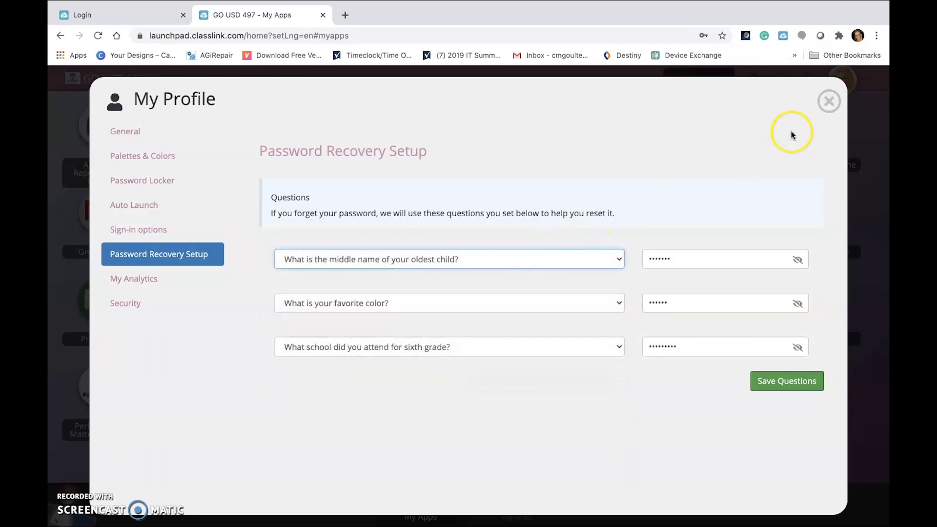
pyautogui.click(125, 131)
# Step: Browse the avatar picker via Change Image and close it without choosing one
pyautogui.click(366, 286)
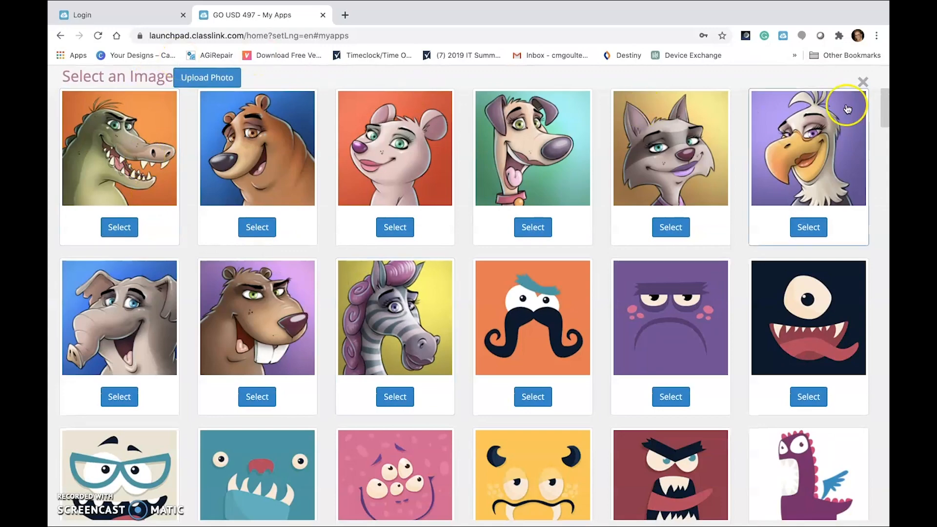
pyautogui.click(863, 84)
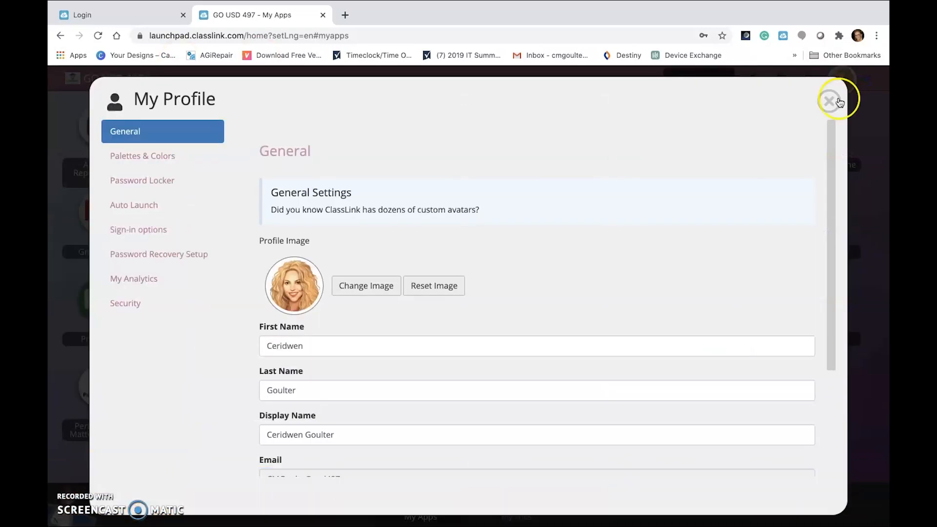